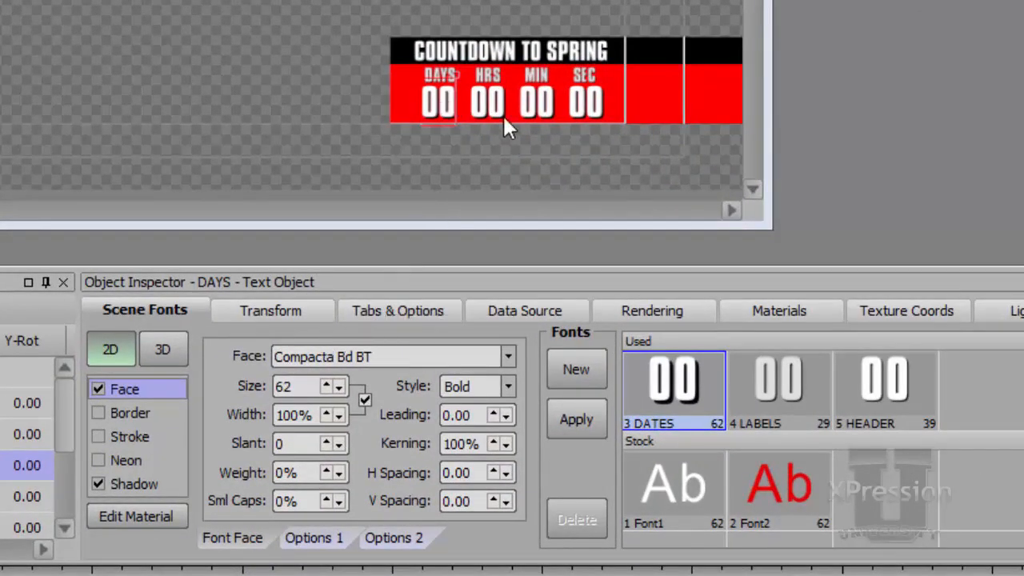
Examine the DAYS text object's auto squeeze, font, shadow and monospace settings and the scene's list of objects.
{"action": "left_click", "coordinate": [430, 314]}
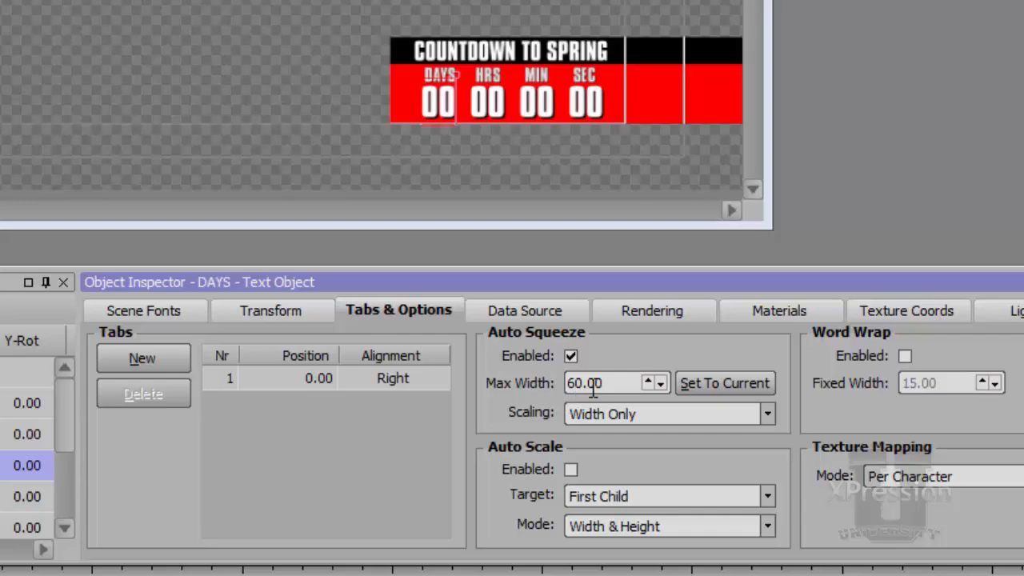
{"action": "left_click", "coordinate": [159, 312]}
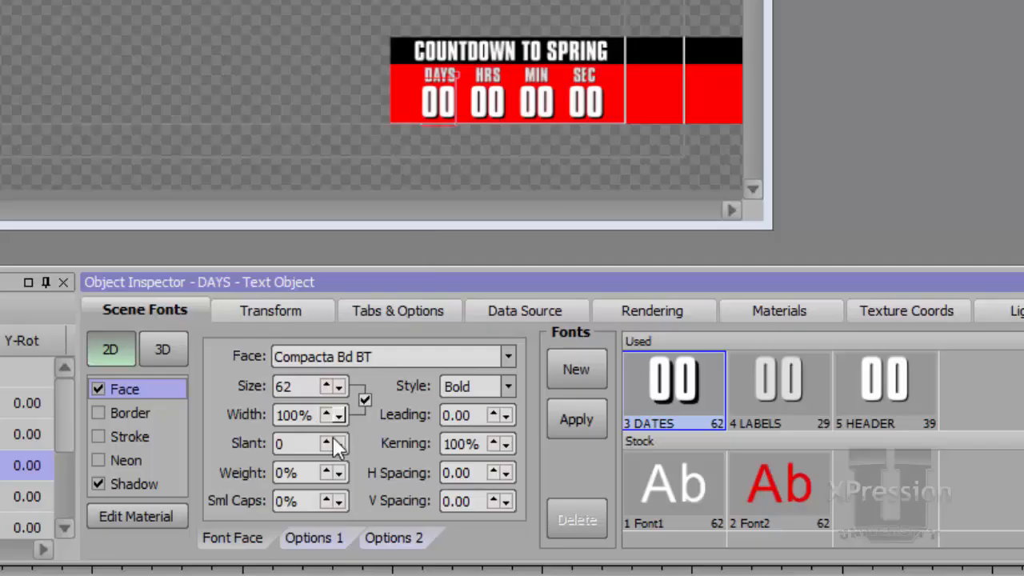
{"action": "left_click", "coordinate": [318, 538]}
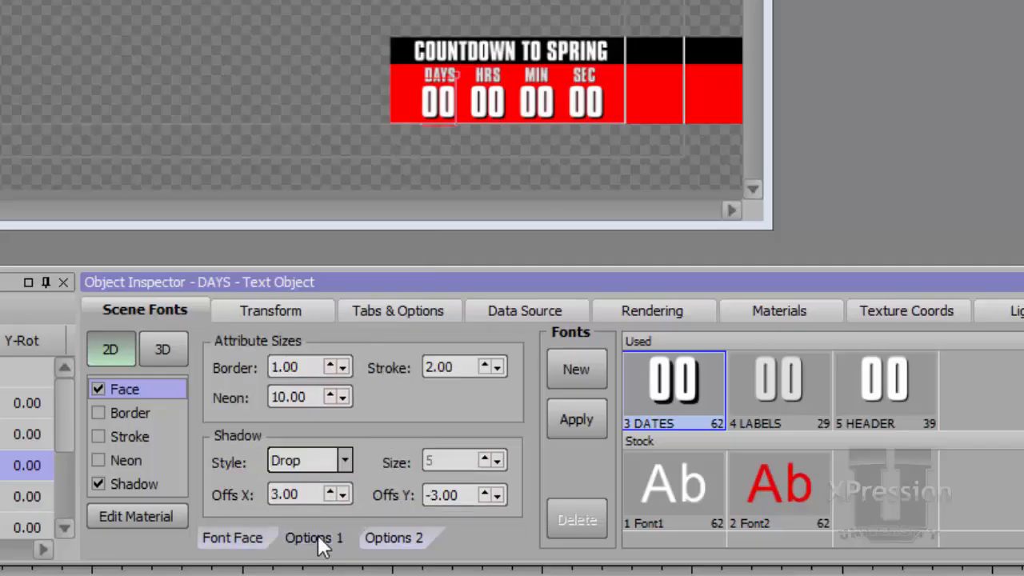
{"action": "left_click", "coordinate": [392, 538]}
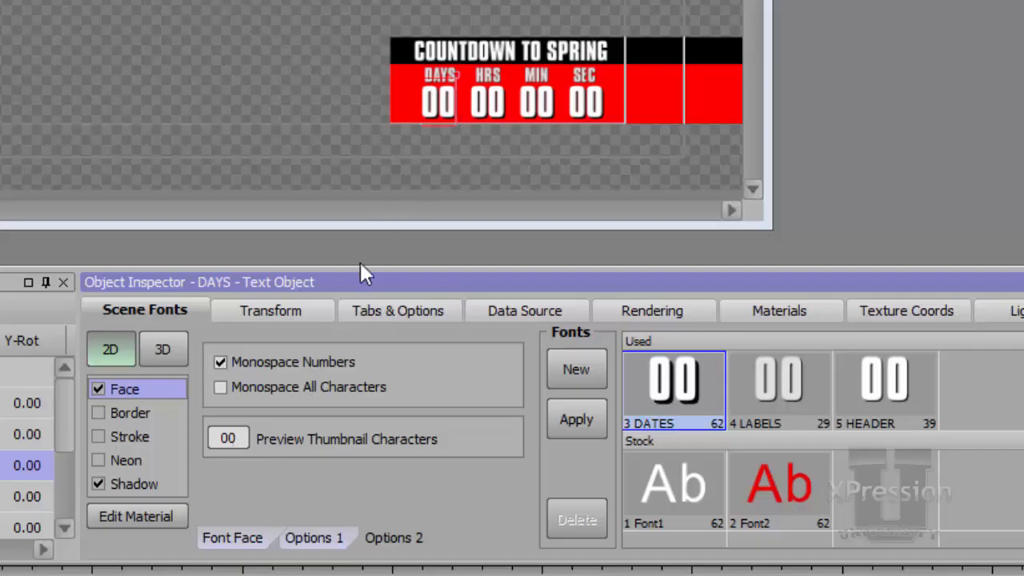
{"action": "left_click", "coordinate": [243, 545]}
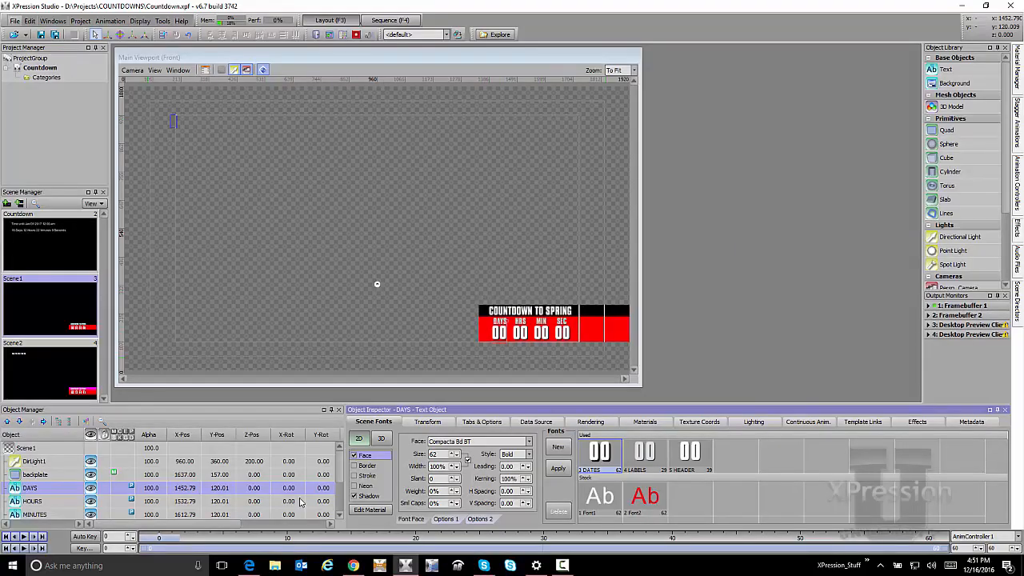
{"action": "left_click", "coordinate": [69, 414]}
{"action": "scroll", "coordinate": [179, 483], "scroll_direction": "down", "scroll_amount": 1}
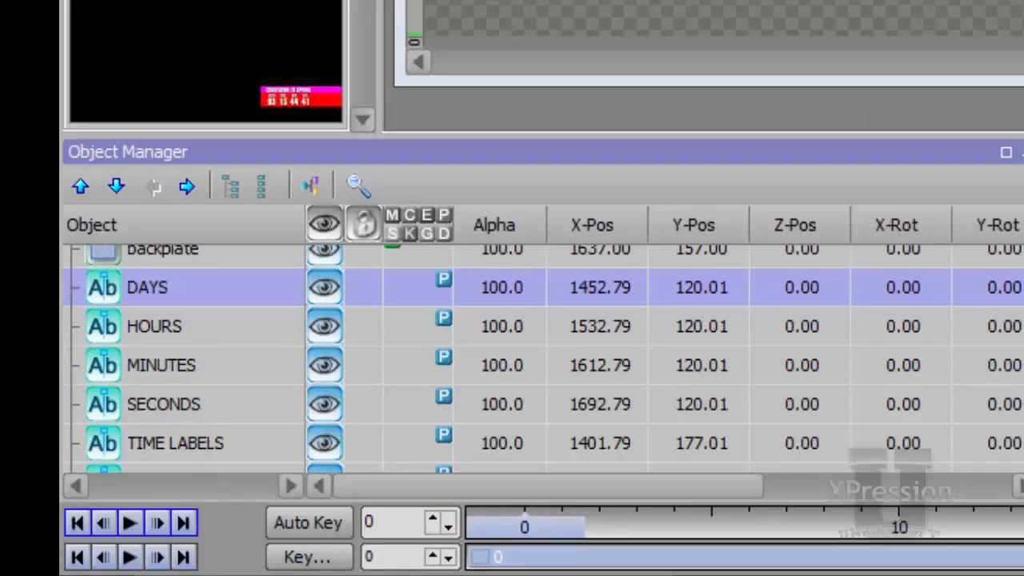
{"action": "scroll", "coordinate": [544, 359], "scroll_direction": "down", "scroll_amount": 2}
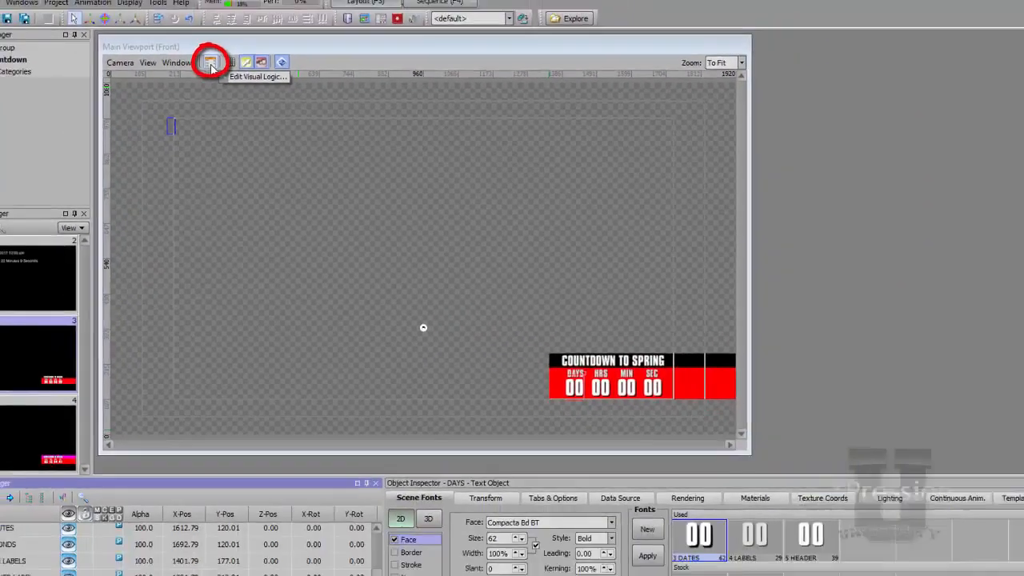
Open the scene's visual logic editor and add an Encode Date/Time block to the canvas.
{"action": "left_click", "coordinate": [218, 53]}
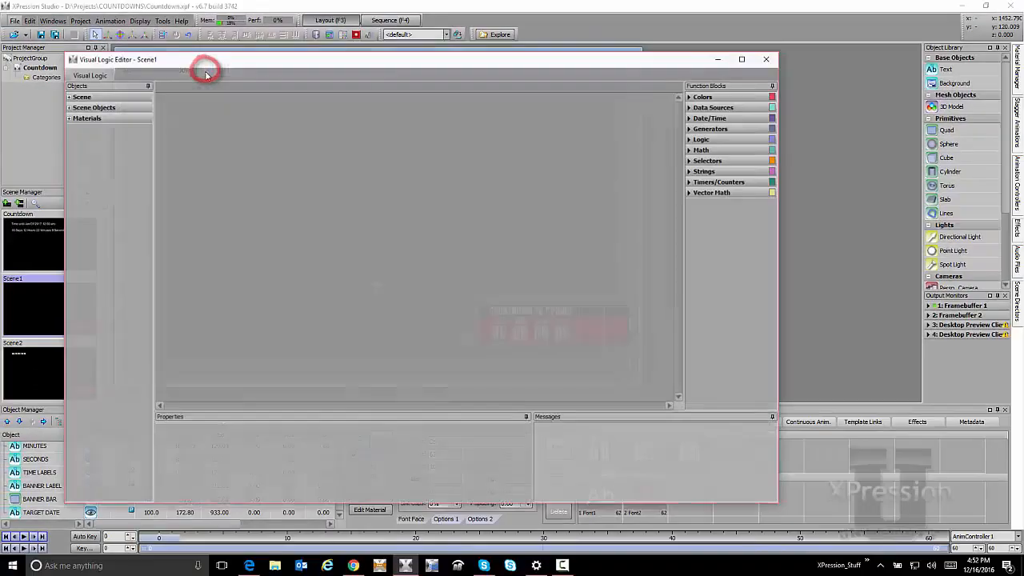
{"action": "left_click_drag", "start_coordinate": [222, 66], "coordinate": [344, 75]}
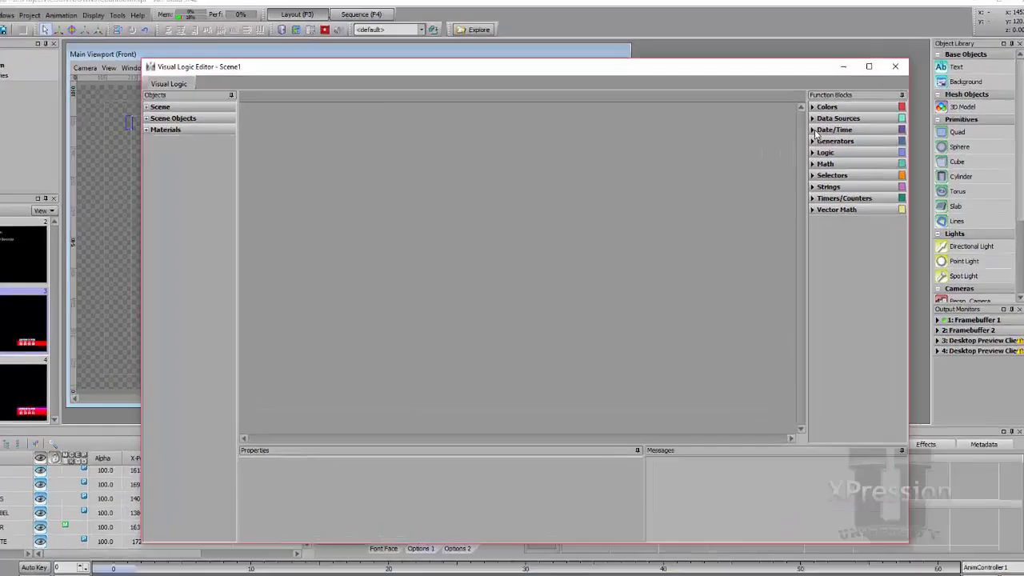
{"action": "left_click", "coordinate": [815, 129]}
{"action": "left_click_drag", "start_coordinate": [853, 195], "coordinate": [235, 264]}
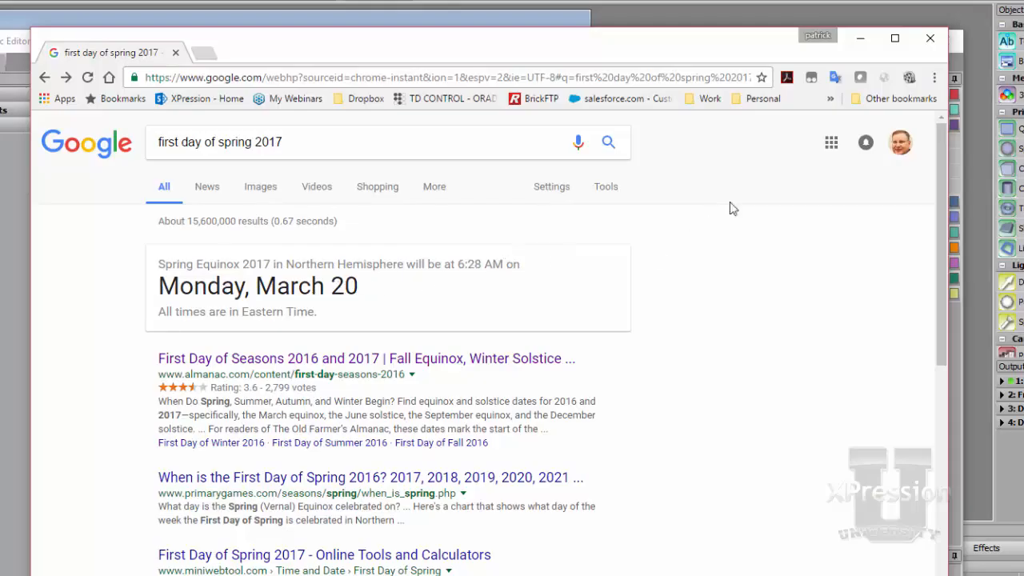
Close the web search for the first day of spring and set the Encode Date/Time block to year 2017, month 3, day 20.
{"action": "left_click", "coordinate": [928, 40]}
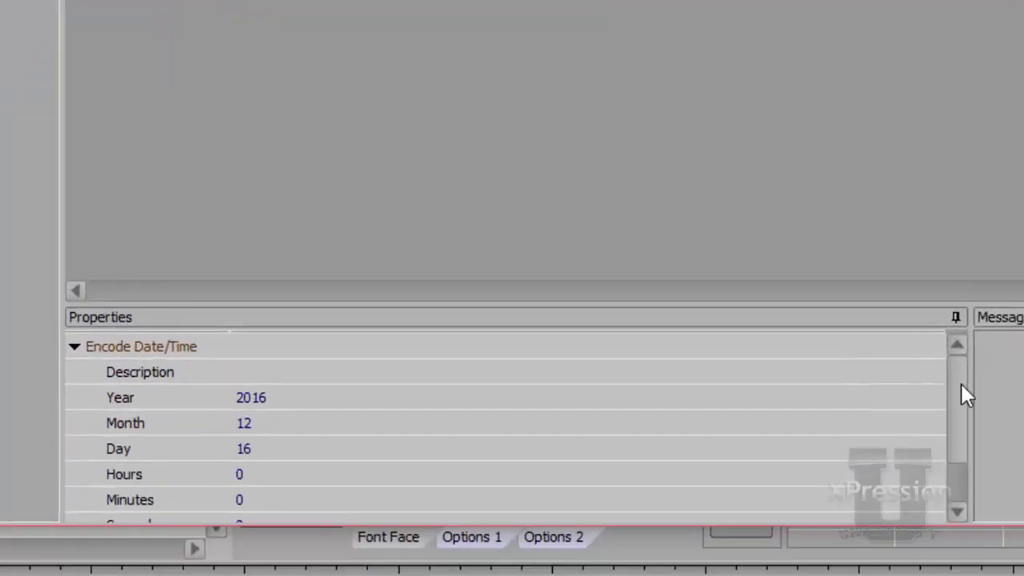
{"action": "left_click_drag", "start_coordinate": [961, 385], "coordinate": [961, 413]}
{"action": "left_click", "coordinate": [340, 352]}
{"action": "key", "text": "BackSpace"}
{"action": "type", "text": "7"}
{"action": "left_click", "coordinate": [313, 377]}
{"action": "key", "text": "BackSpace"}
{"action": "key", "text": "BackSpace"}
{"action": "type", "text": "03"}
{"action": "left_click", "coordinate": [304, 401]}
{"action": "key", "text": "BackSpace"}
{"action": "key", "text": "BackSpace"}
{"action": "type", "text": "20"}
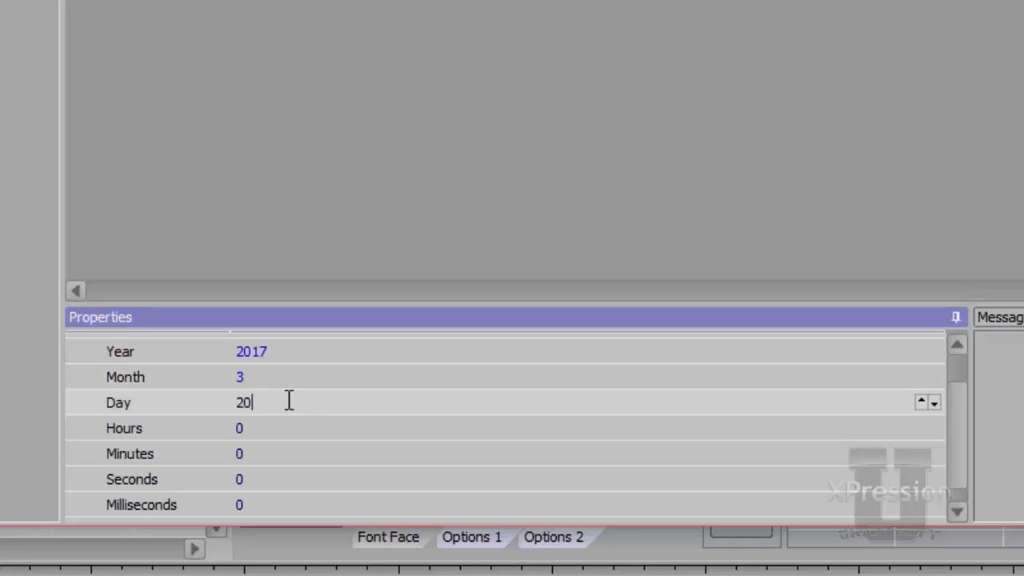
Set the Encode Date/Time block's time to 6 hours and 28 minutes.
{"action": "left_click", "coordinate": [295, 435]}
{"action": "key", "text": "BackSpace"}
{"action": "type", "text": "6"}
{"action": "left_click", "coordinate": [293, 454]}
{"action": "type", "text": "28"}
Choose MMM/DD/YYYY HH:NN as the Encode Date/Time block's date time format.
{"action": "left_click_drag", "start_coordinate": [958, 383], "coordinate": [955, 438]}
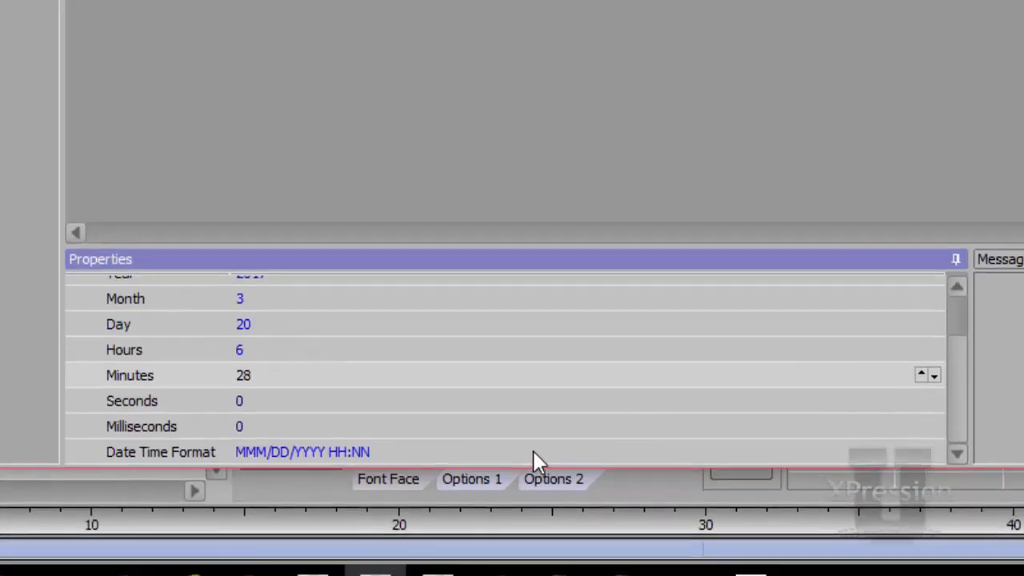
{"action": "left_click", "coordinate": [533, 451]}
{"action": "left_click", "coordinate": [936, 454]}
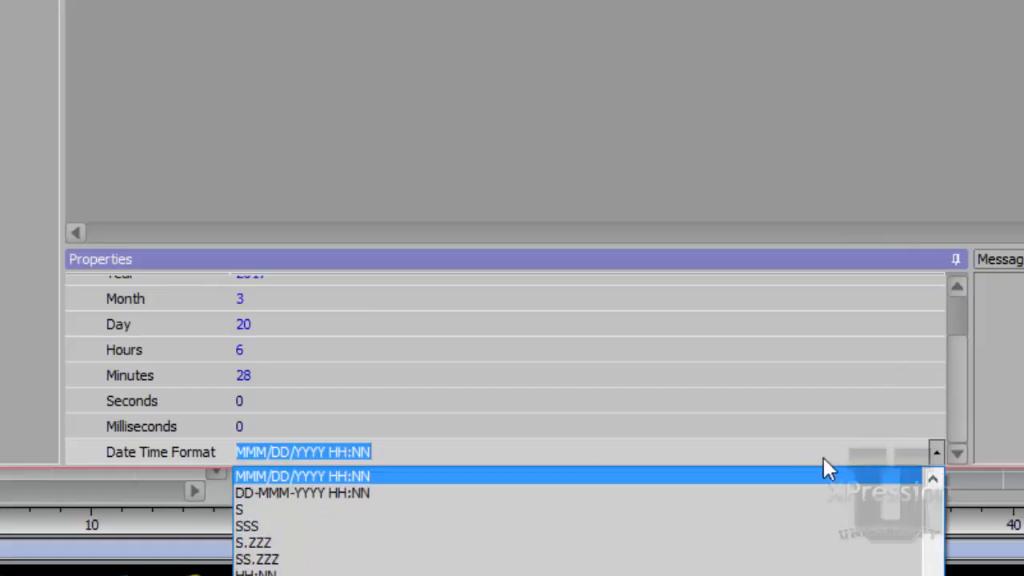
{"action": "left_click", "coordinate": [754, 475]}
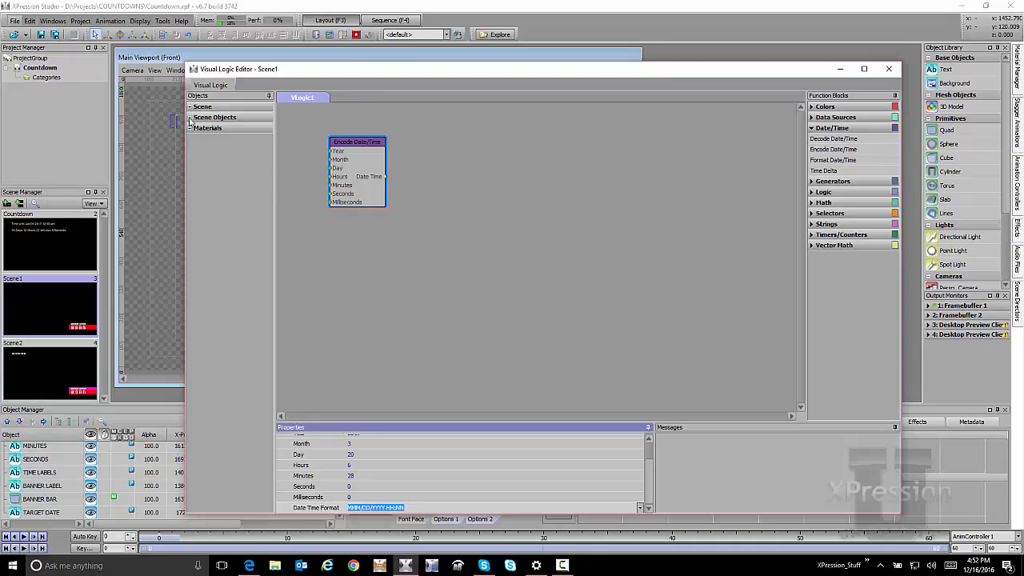
Add the TARGET DATE object's Text property to the canvas and feed it from the Encode Date/Time block's Date Time output.
{"action": "left_click", "coordinate": [192, 117]}
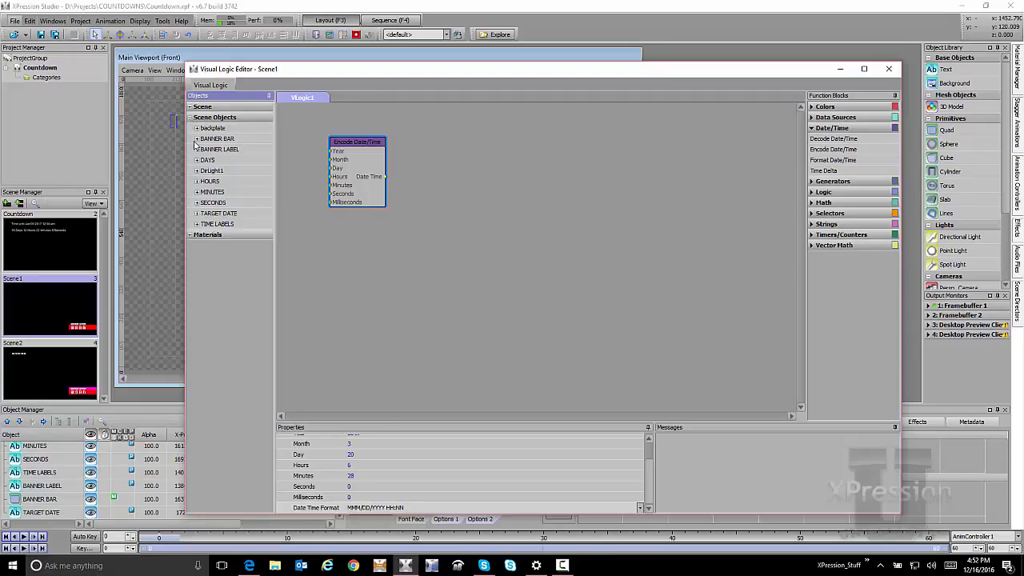
{"action": "left_click", "coordinate": [197, 214]}
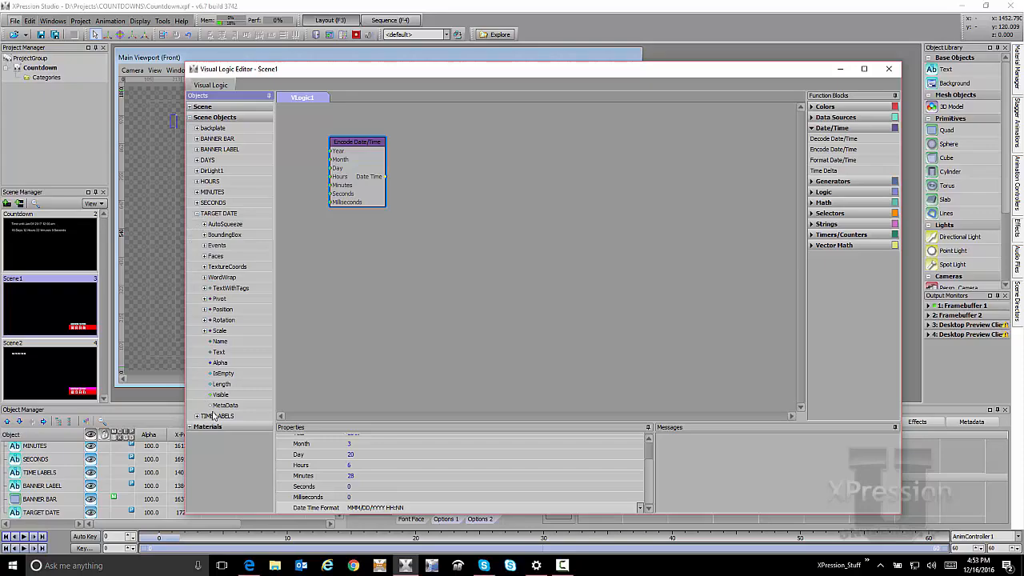
{"action": "left_click_drag", "start_coordinate": [219, 352], "coordinate": [506, 173]}
{"action": "left_click_drag", "start_coordinate": [385, 177], "coordinate": [521, 164]}
{"action": "left_click_drag", "start_coordinate": [507, 72], "coordinate": [423, 366]}
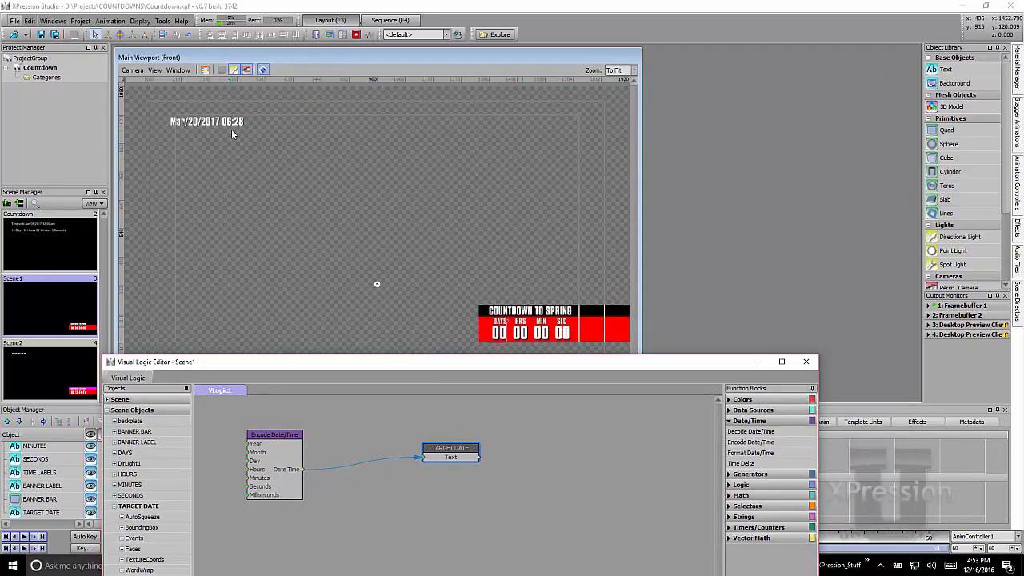
{"action": "left_click_drag", "start_coordinate": [312, 364], "coordinate": [325, 103]}
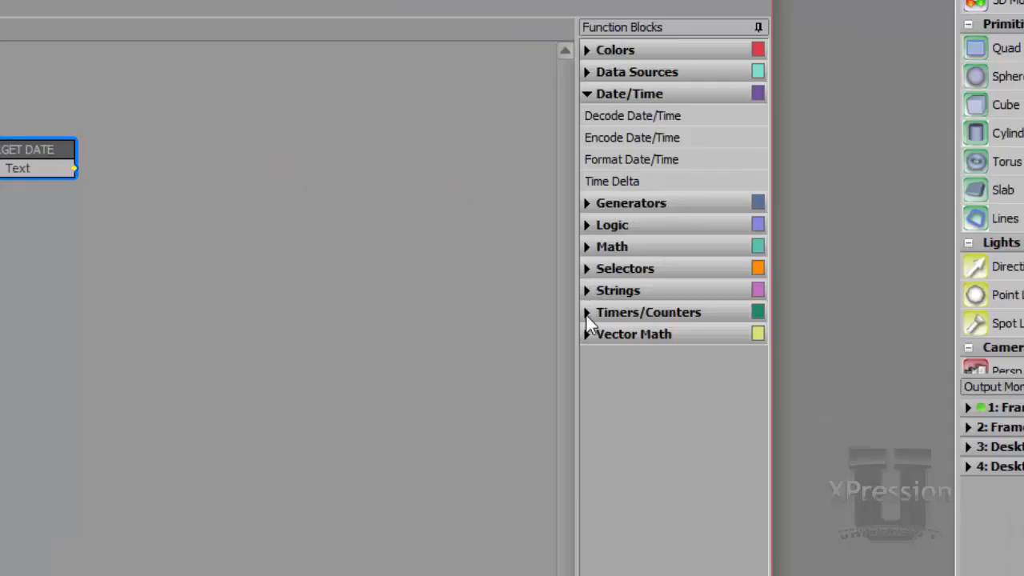
Add a Clock block to the logic canvas below the Encode Date/Time block.
{"action": "left_click", "coordinate": [742, 260]}
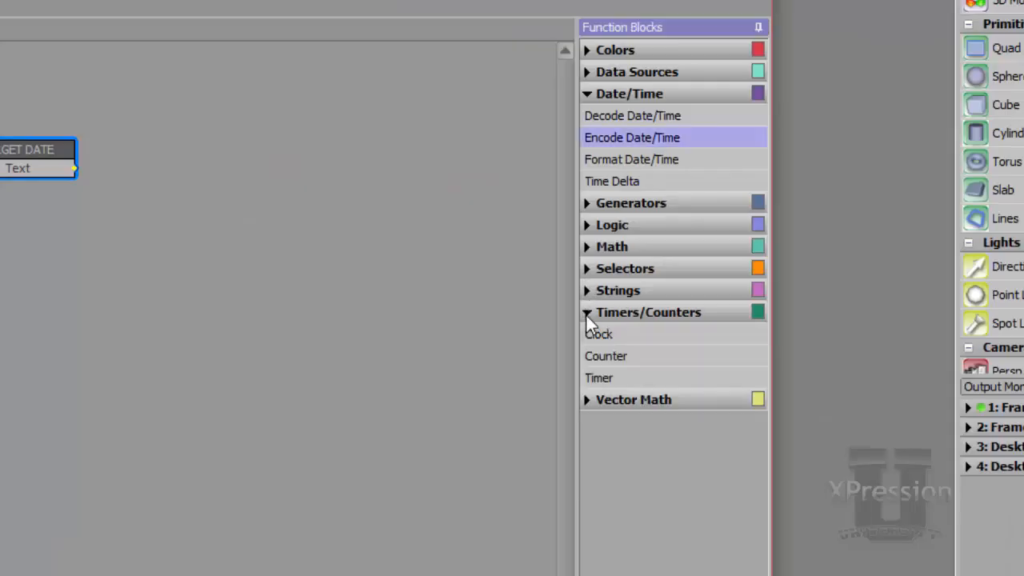
{"action": "left_click_drag", "start_coordinate": [599, 330], "coordinate": [0, 421]}
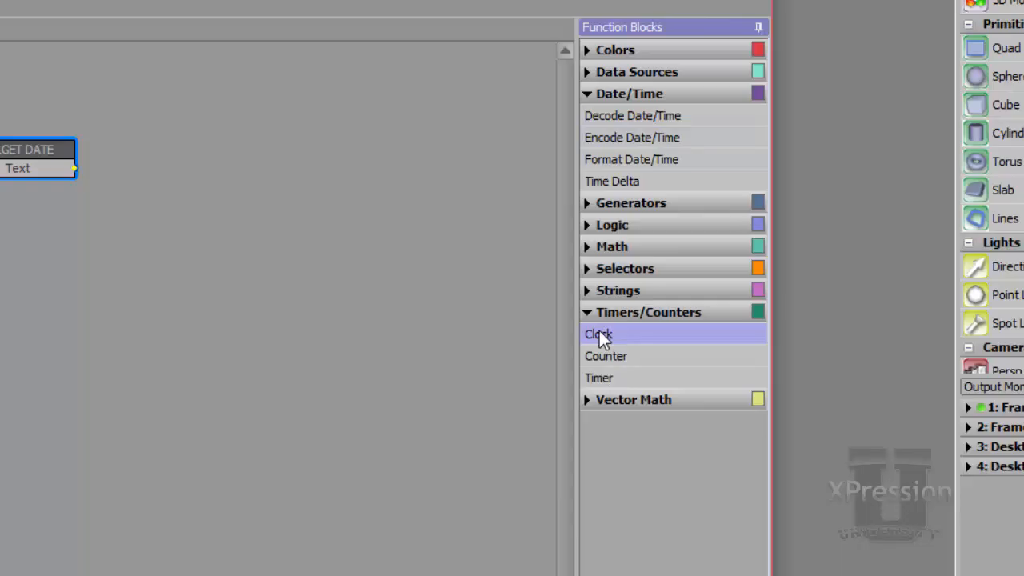
{"action": "left_click_drag", "start_coordinate": [454, 258], "coordinate": [353, 251]}
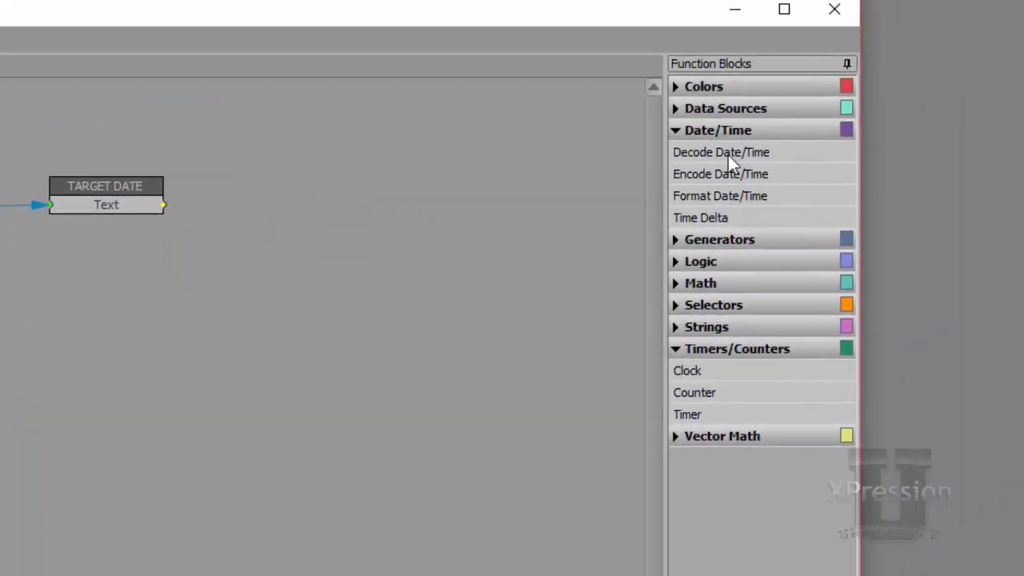
Add a Time Delta block and connect Encode Date/Time to its first Date/Time input and the Clock's Date Time to its second.
{"action": "left_click", "coordinate": [693, 218]}
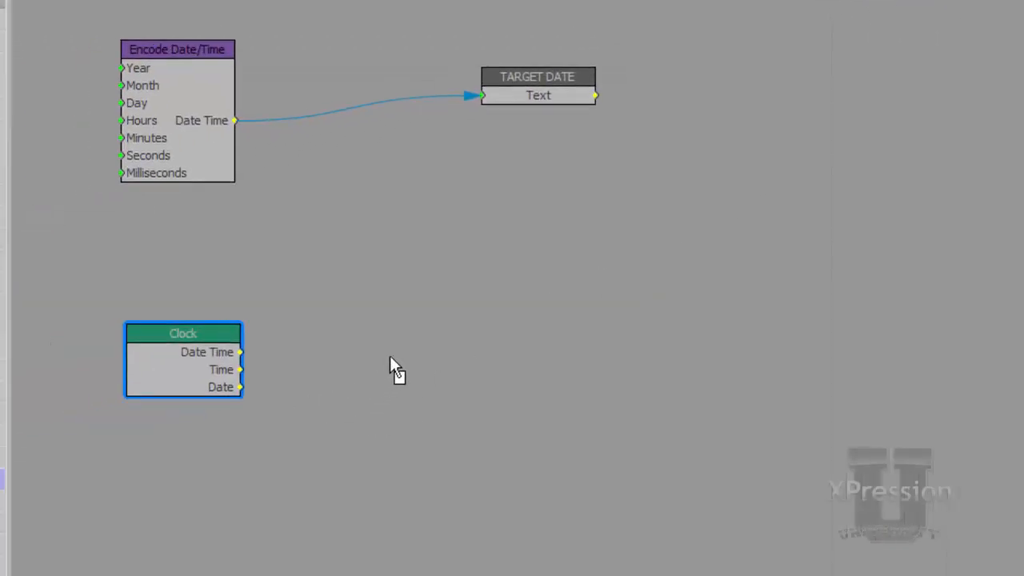
{"action": "left_click", "coordinate": [391, 360]}
{"action": "left_click_drag", "start_coordinate": [412, 364], "coordinate": [480, 313]}
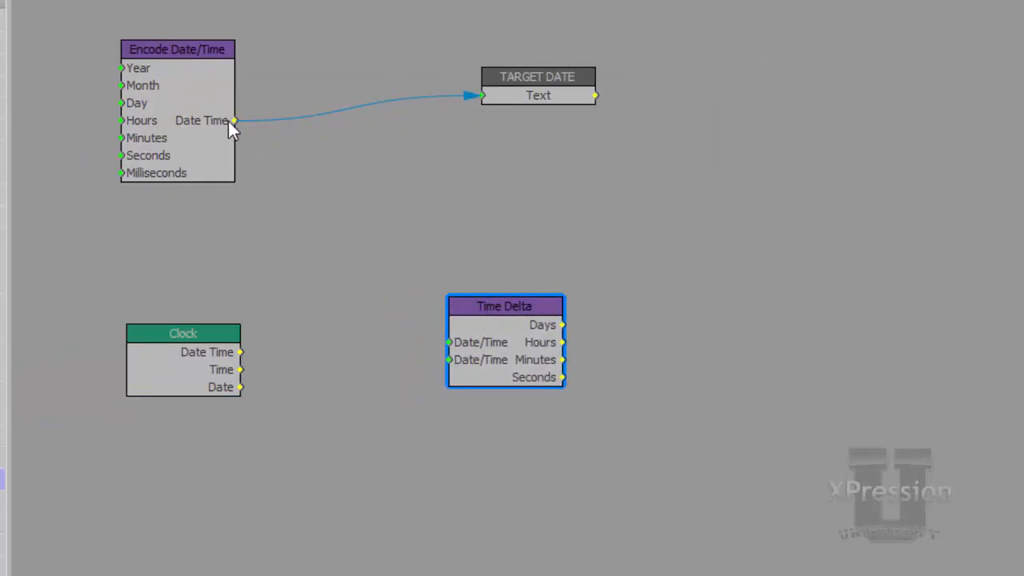
{"action": "left_click_drag", "start_coordinate": [235, 120], "coordinate": [448, 343]}
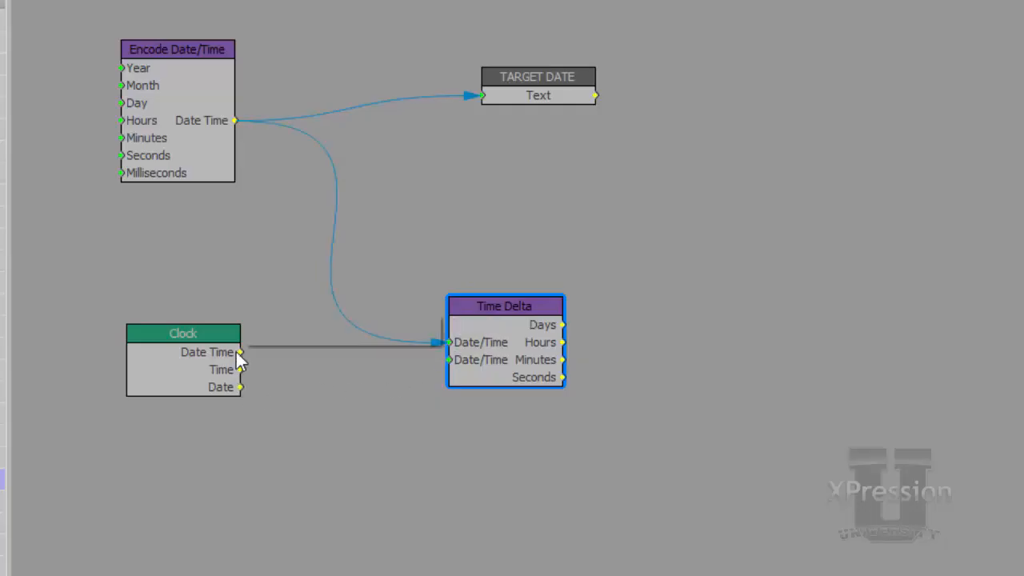
{"action": "left_click_drag", "start_coordinate": [239, 352], "coordinate": [447, 361]}
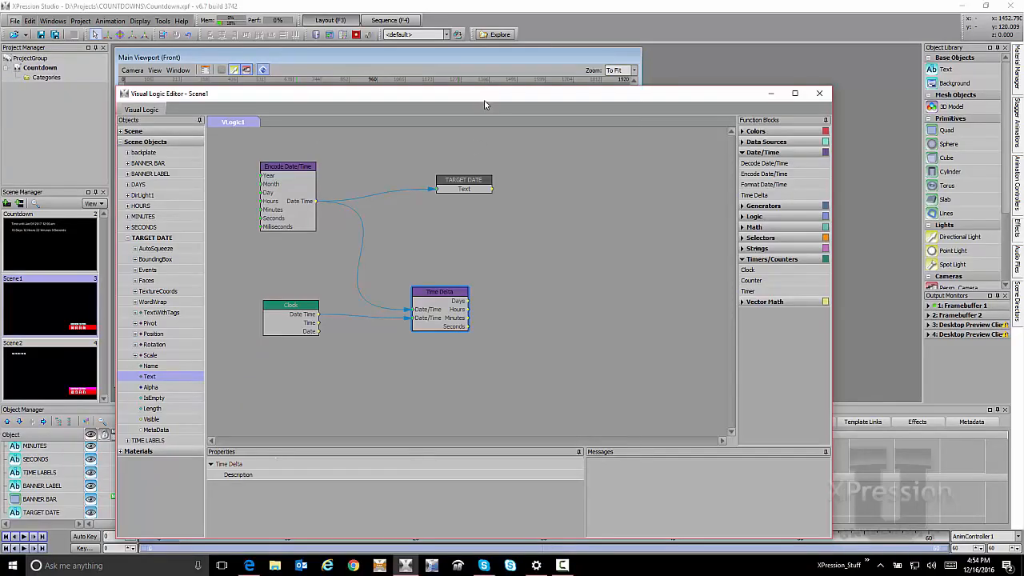
Add the DAYS object's Text property as a block beyond the Time Delta block's outputs.
{"action": "left_click_drag", "start_coordinate": [484, 105], "coordinate": [477, 70]}
{"action": "left_click", "coordinate": [120, 206]}
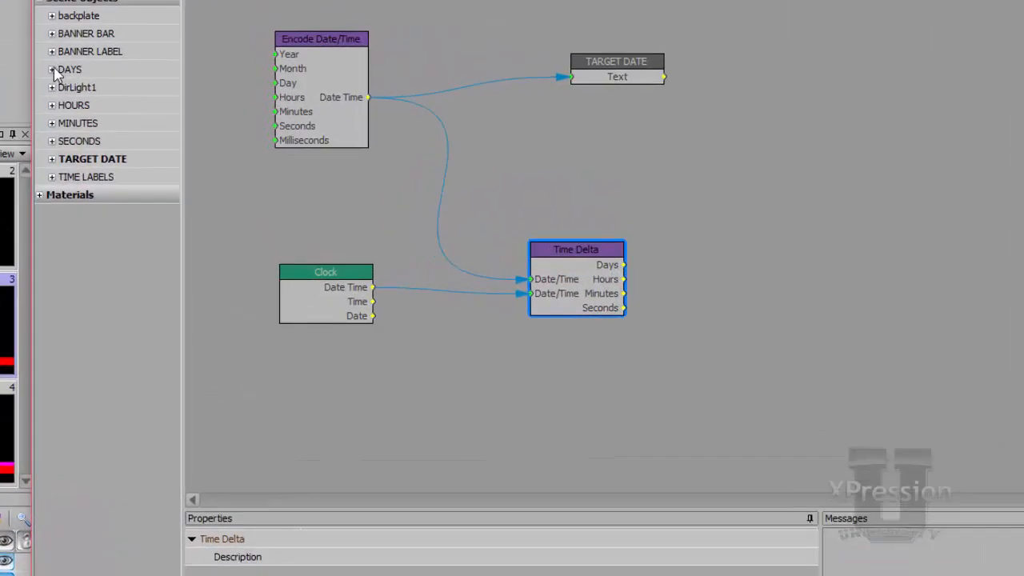
{"action": "left_click", "coordinate": [53, 70]}
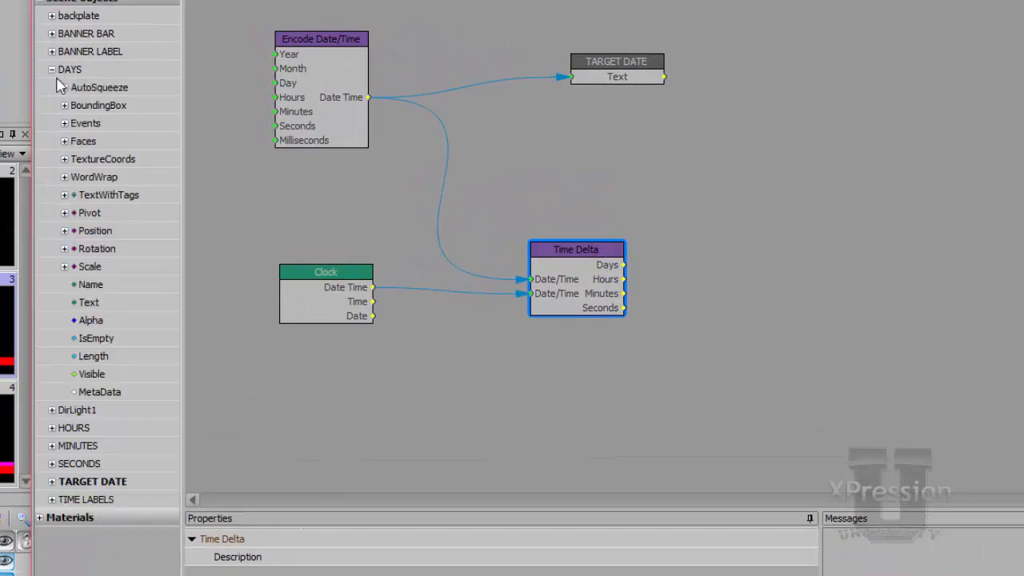
{"action": "left_click", "coordinate": [88, 303]}
{"action": "left_click_drag", "start_coordinate": [762, 242], "coordinate": [836, 245]}
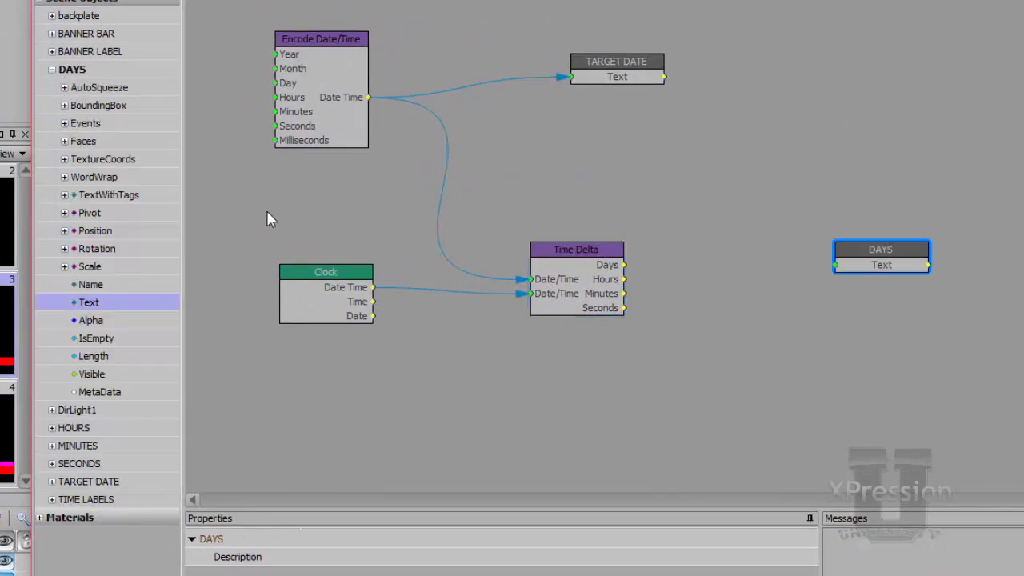
Add the Text properties of HOURS, MINUTES and SECONDS as blocks stacked in order beneath the DAYS block.
{"action": "left_click", "coordinate": [53, 427]}
{"action": "scroll", "coordinate": [54, 432], "scroll_direction": "down", "scroll_amount": 4}
{"action": "left_click_drag", "start_coordinate": [80, 477], "coordinate": [851, 297]}
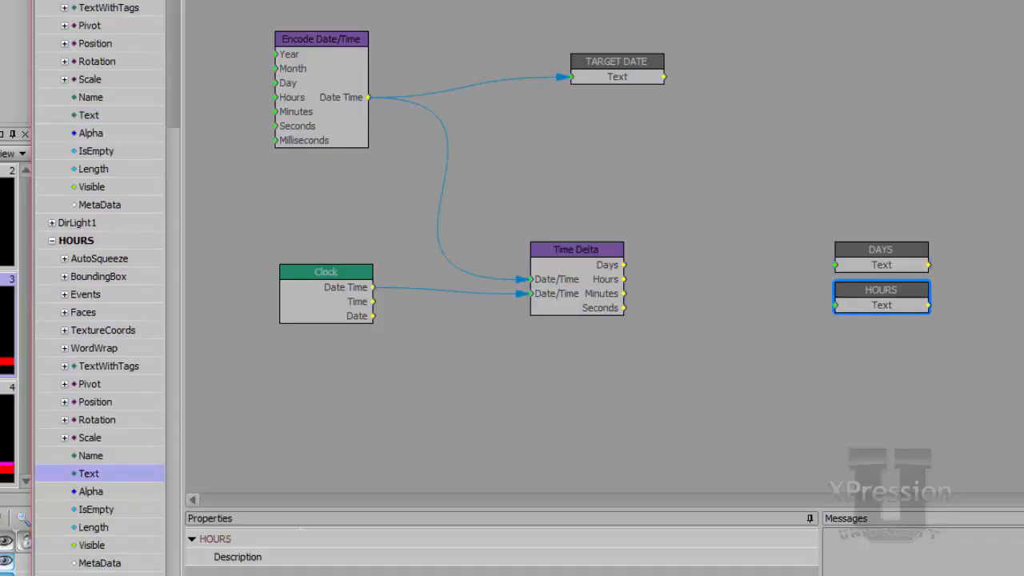
{"action": "scroll", "coordinate": [88, 480], "scroll_direction": "down", "scroll_amount": 5}
{"action": "left_click_drag", "start_coordinate": [80, 563], "coordinate": [845, 376]}
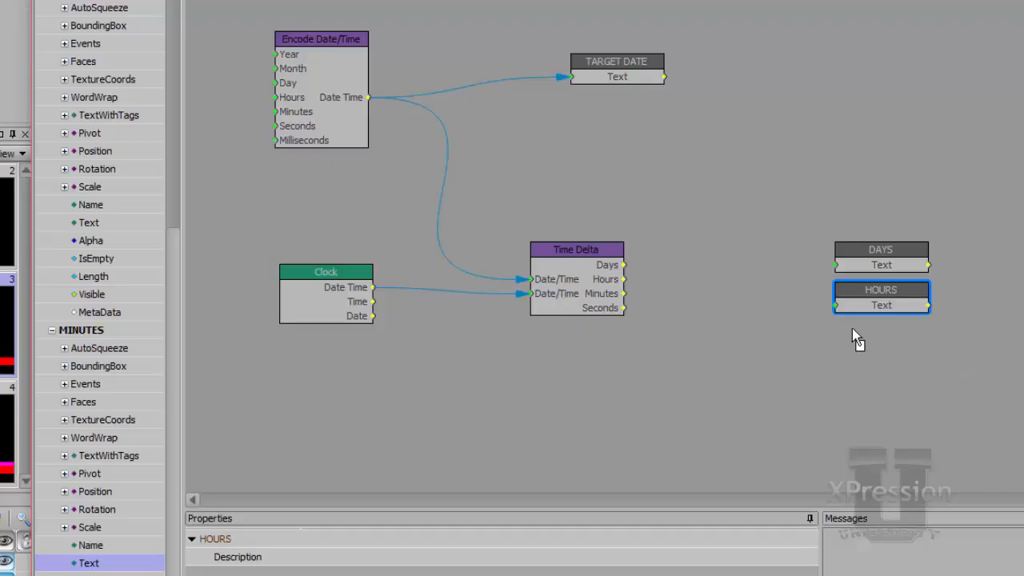
{"action": "left_click_drag", "start_coordinate": [837, 328], "coordinate": [836, 328]}
{"action": "scroll", "coordinate": [86, 544], "scroll_direction": "down", "scroll_amount": 6}
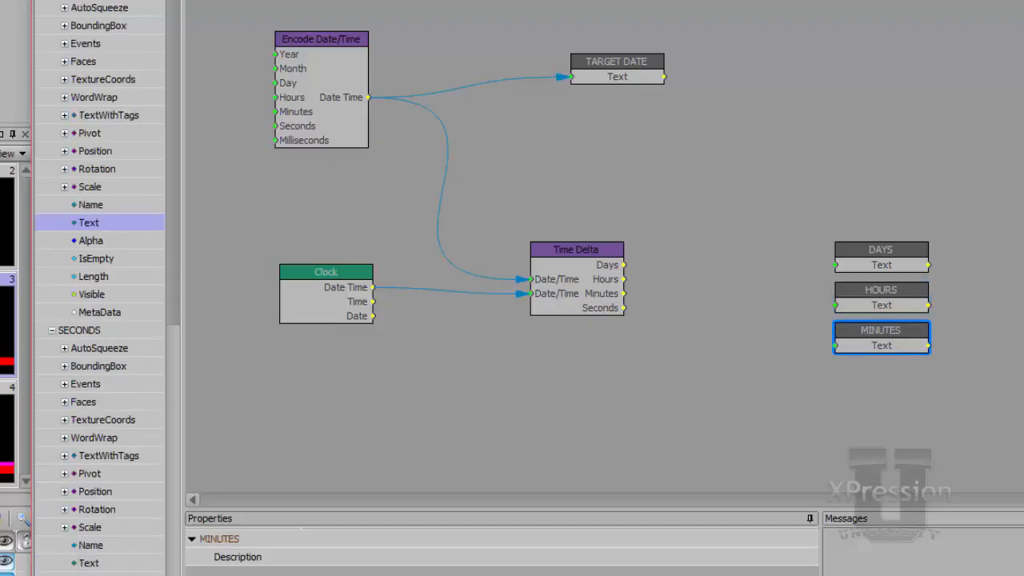
{"action": "left_click", "coordinate": [89, 566]}
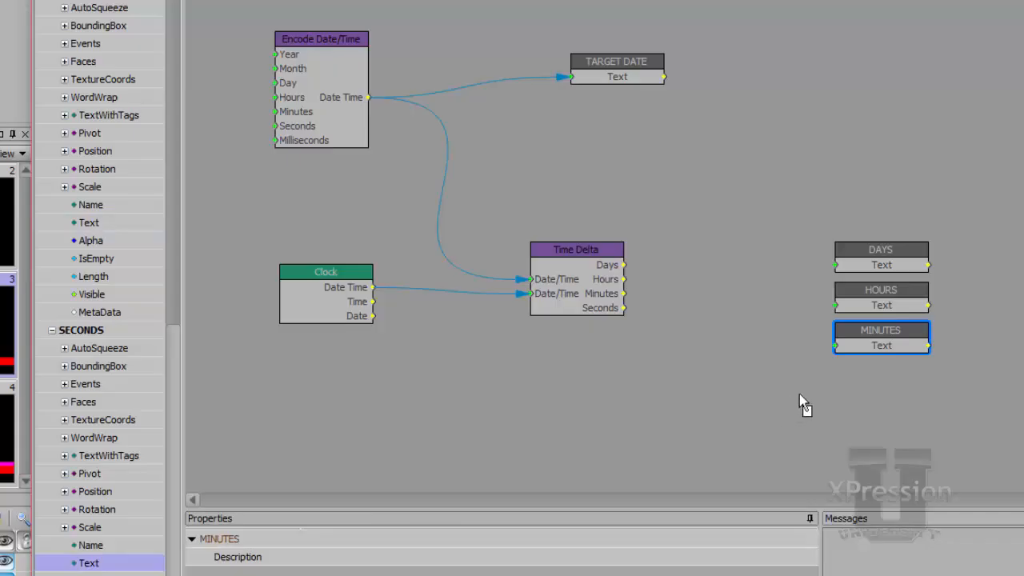
{"action": "left_click_drag", "start_coordinate": [848, 364], "coordinate": [838, 369]}
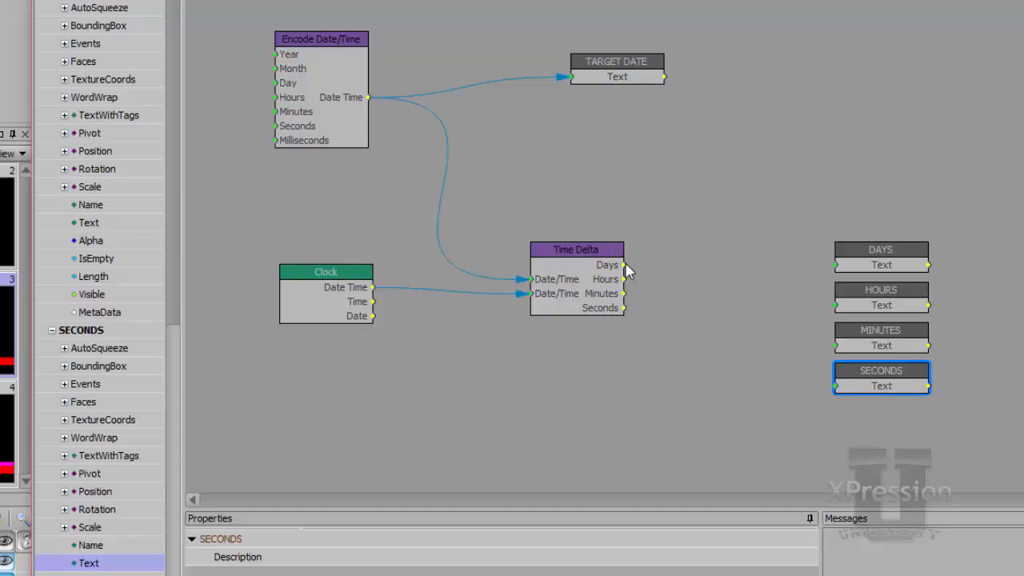
{"action": "left_click_drag", "start_coordinate": [626, 265], "coordinate": [839, 267]}
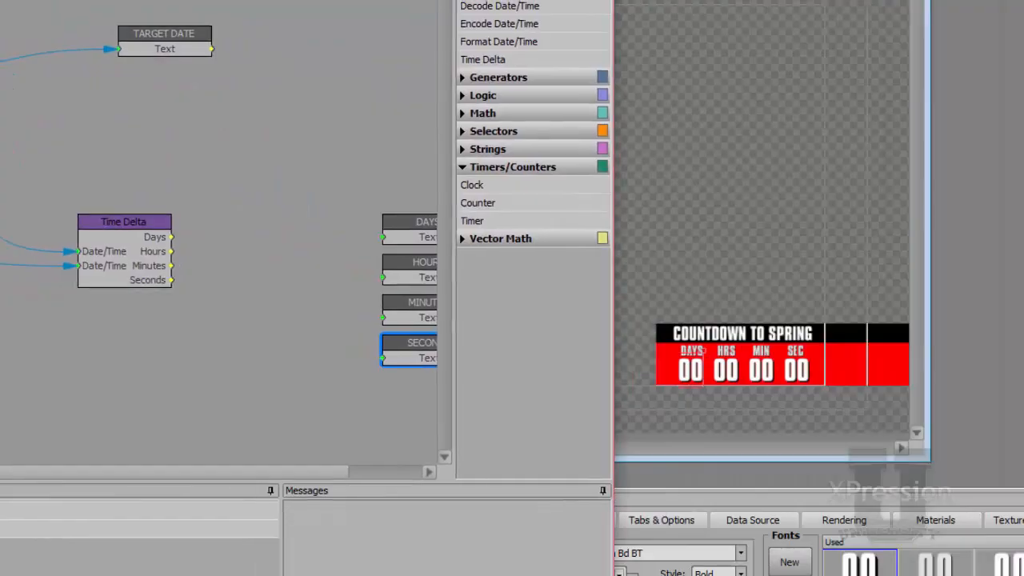
Connect the Time Delta's Days, Hours, Minutes and Seconds outputs to the matching DAYS, HOURS, MINUTES and SECONDS Text blocks.
{"action": "left_click_drag", "start_coordinate": [313, 472], "coordinate": [360, 464]}
{"action": "left_click_drag", "start_coordinate": [108, 236], "coordinate": [321, 238]}
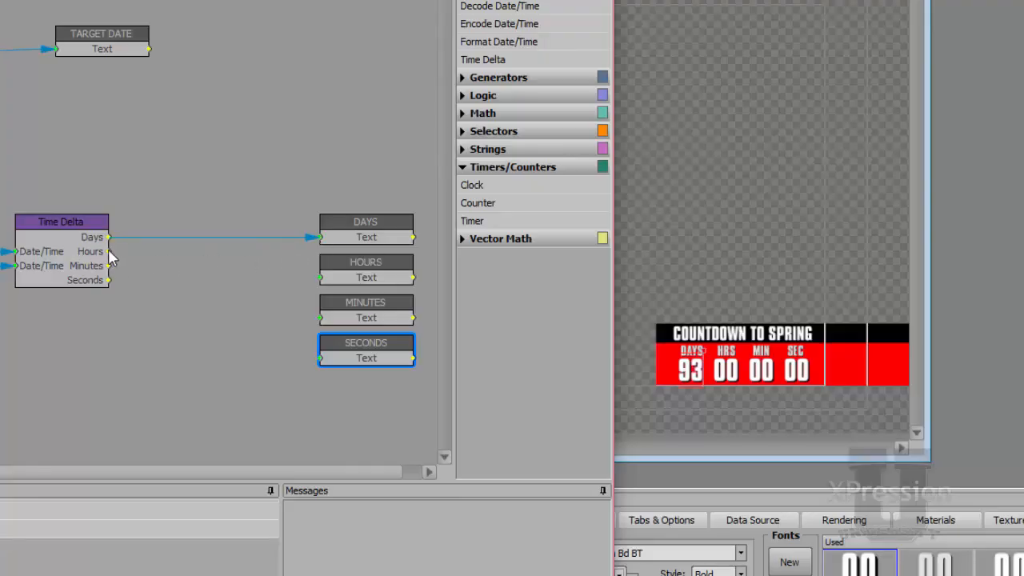
{"action": "left_click_drag", "start_coordinate": [110, 252], "coordinate": [320, 278]}
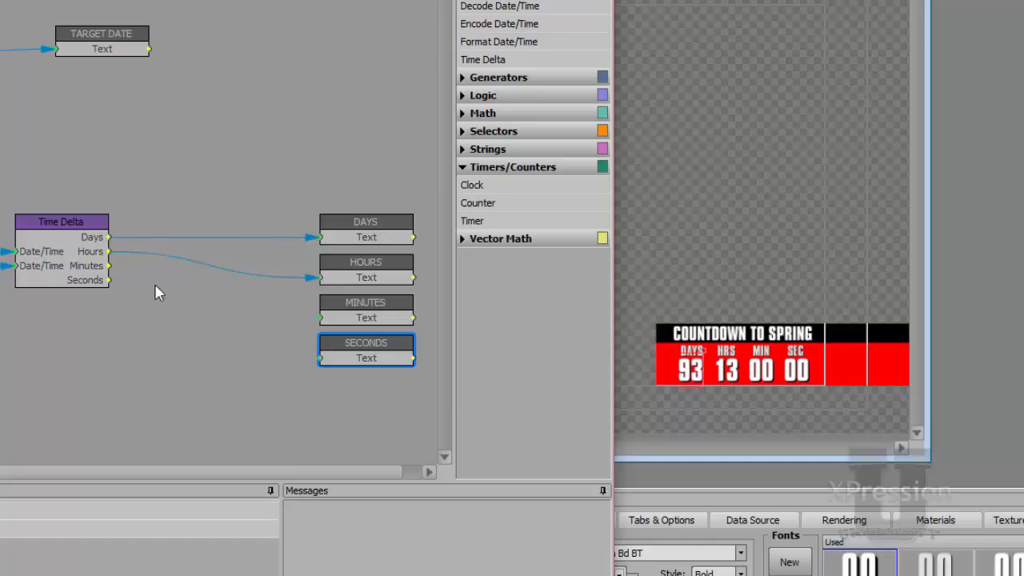
{"action": "left_click_drag", "start_coordinate": [107, 265], "coordinate": [320, 318]}
{"action": "left_click_drag", "start_coordinate": [110, 281], "coordinate": [323, 361]}
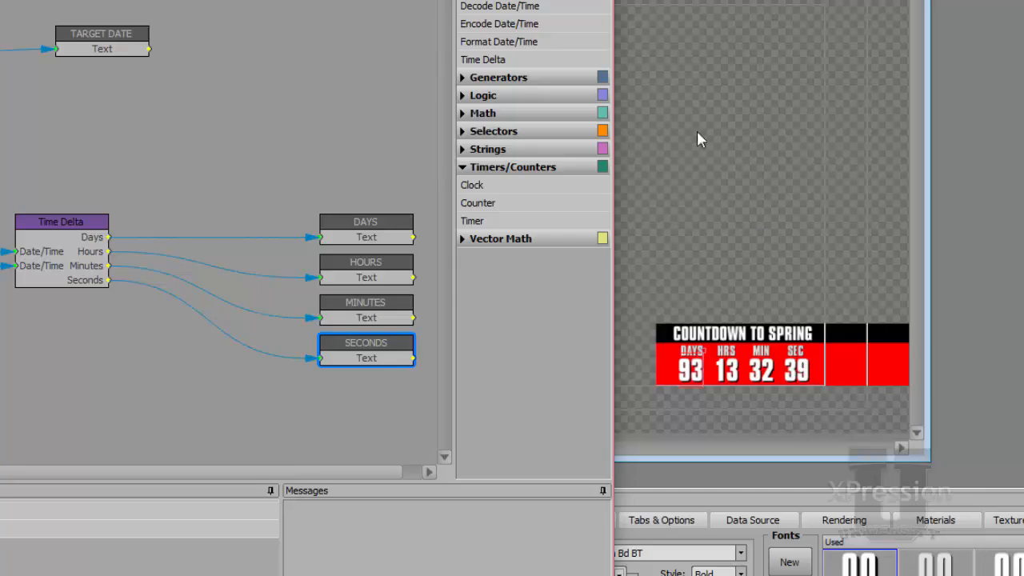
Add a Format Float string block to the logic canvas below the Time Delta block.
{"action": "left_click", "coordinate": [463, 150]}
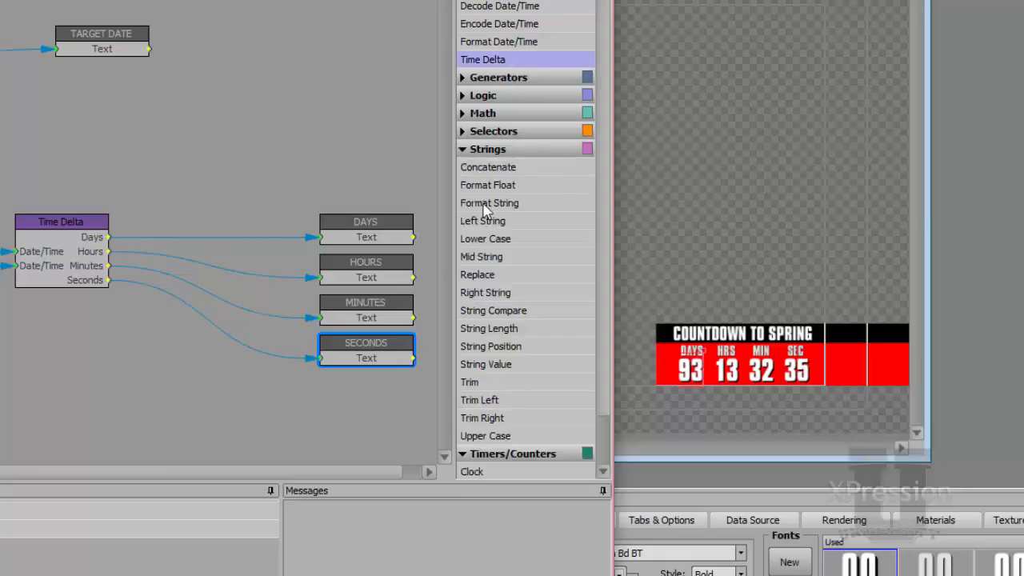
{"action": "left_click_drag", "start_coordinate": [487, 184], "coordinate": [133, 392]}
{"action": "left_click_drag", "start_coordinate": [133, 2], "coordinate": [268, 1]}
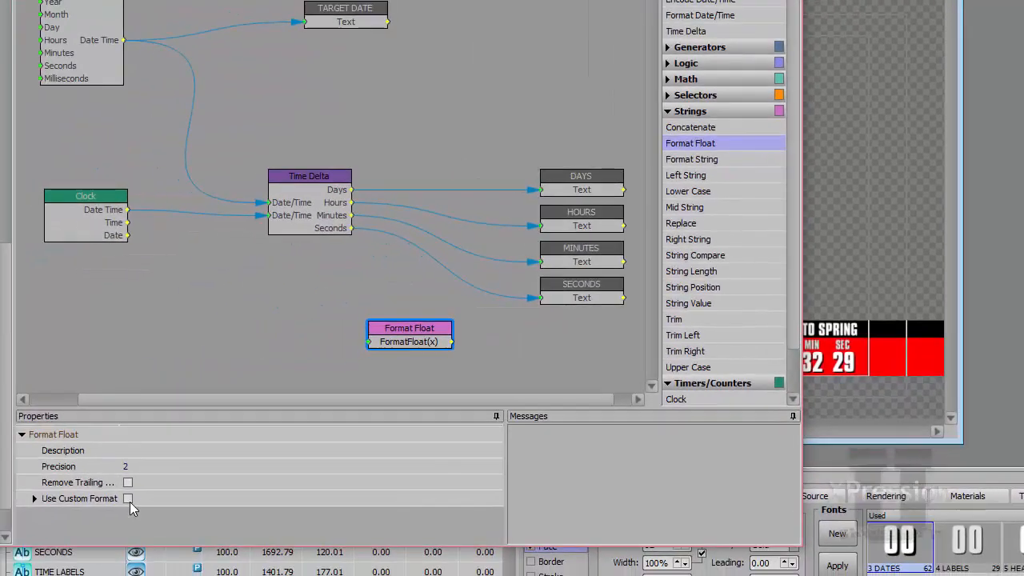
Enable a custom format on the Format Float block and set the format to 00.
{"action": "left_click", "coordinate": [22, 517]}
{"action": "left_click", "coordinate": [35, 498]}
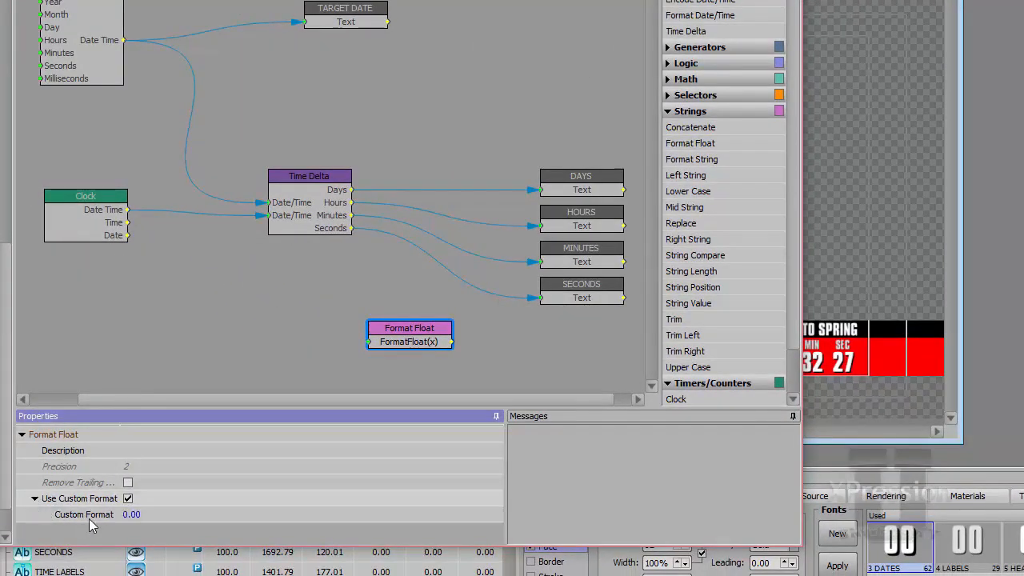
{"action": "left_click", "coordinate": [135, 516]}
{"action": "double_click", "coordinate": [136, 518]}
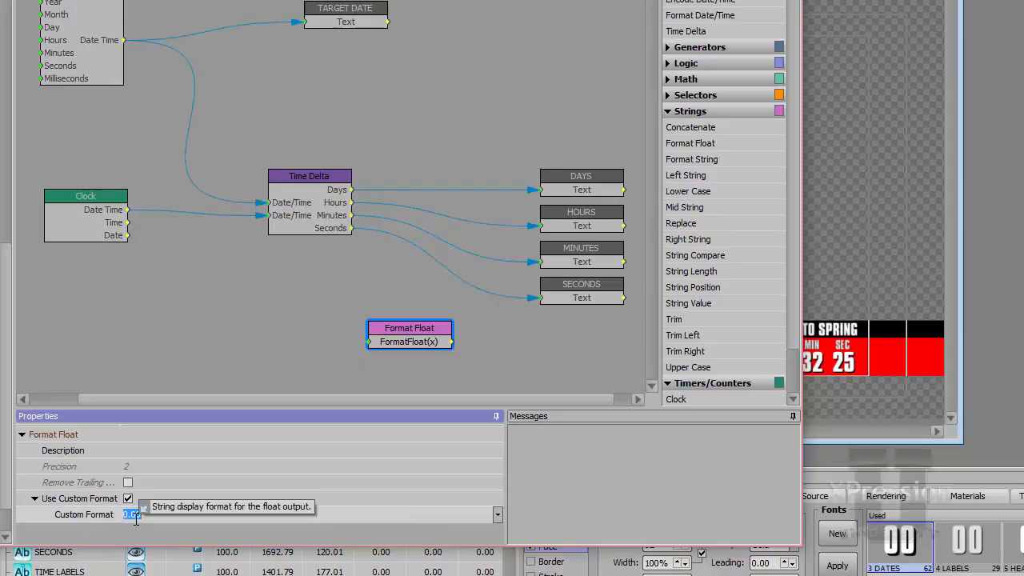
{"action": "type", "text": "0000.00"}
{"action": "key", "text": "BackSpace"}
{"action": "key", "text": "BackSpace"}
{"action": "key", "text": "BackSpace"}
{"action": "key", "text": "BackSpace"}
{"action": "key", "text": "BackSpace"}
{"action": "key", "text": "BackSpace"}
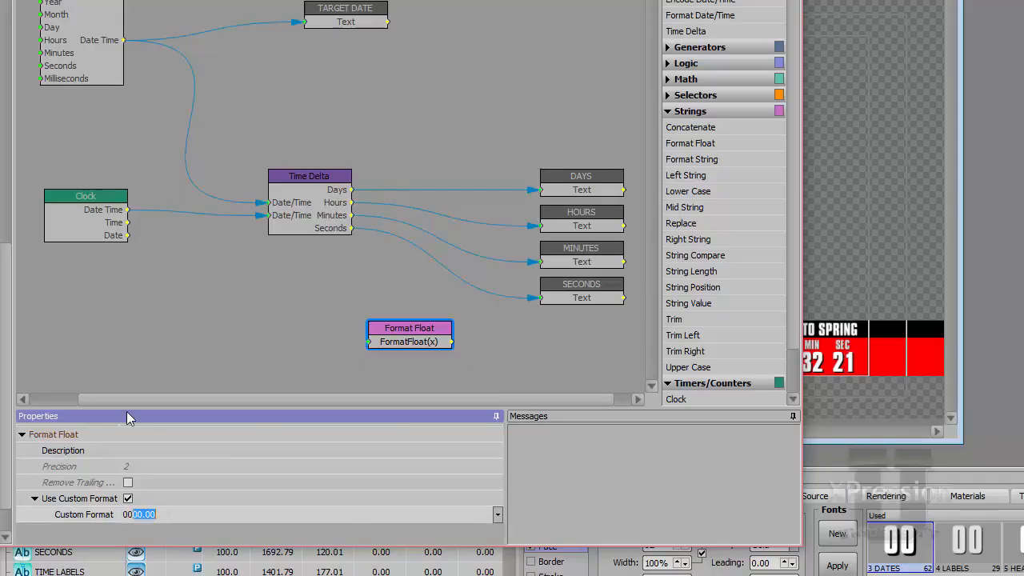
{"action": "type", "text": "00"}
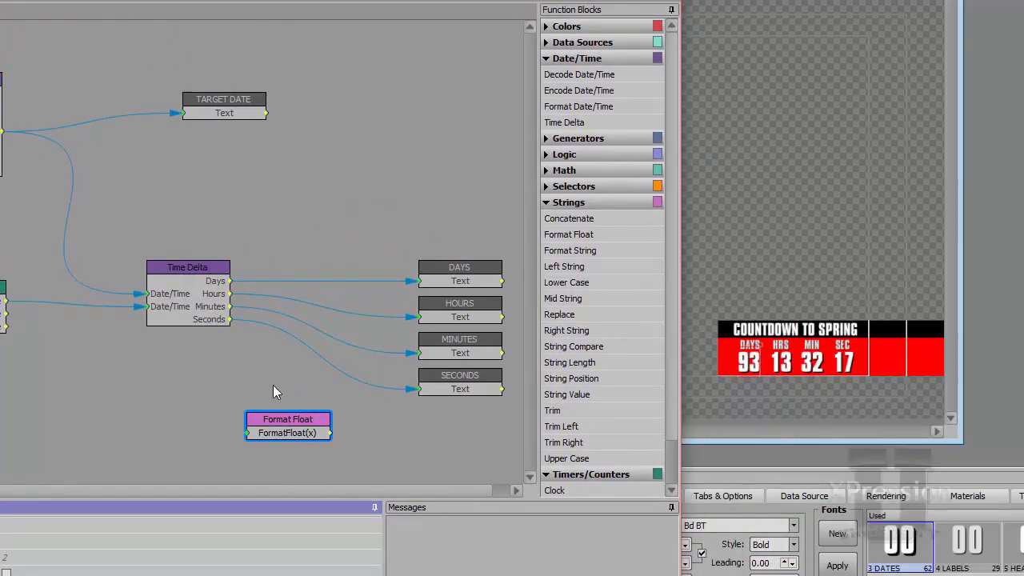
Move Format Float between Time Delta and SECONDS, and reroute the Seconds output through it into the SECONDS Text input.
{"action": "left_click_drag", "start_coordinate": [278, 414], "coordinate": [301, 384]}
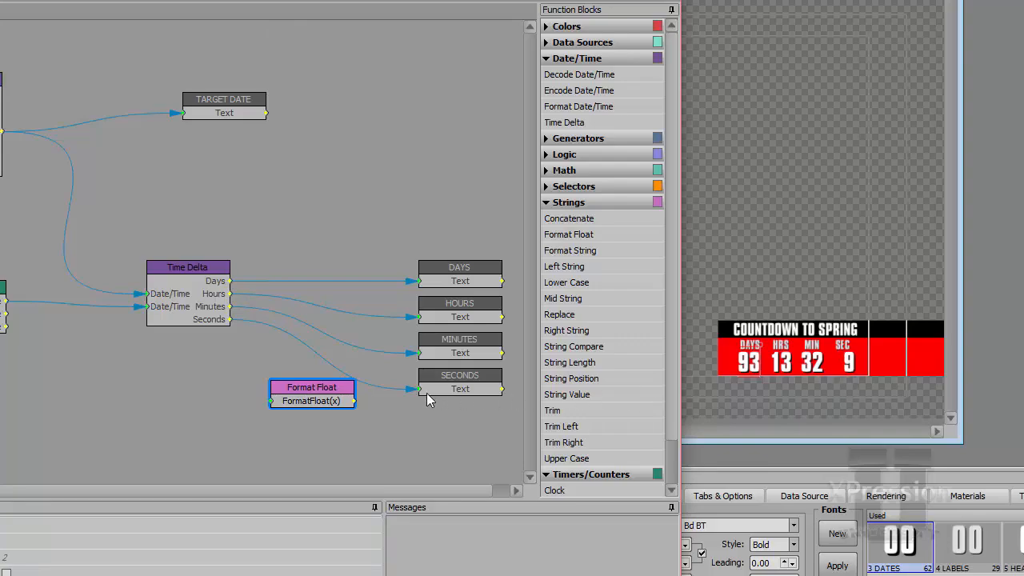
{"action": "left_click_drag", "start_coordinate": [417, 388], "coordinate": [270, 403]}
{"action": "left_click_drag", "start_coordinate": [351, 402], "coordinate": [416, 388]}
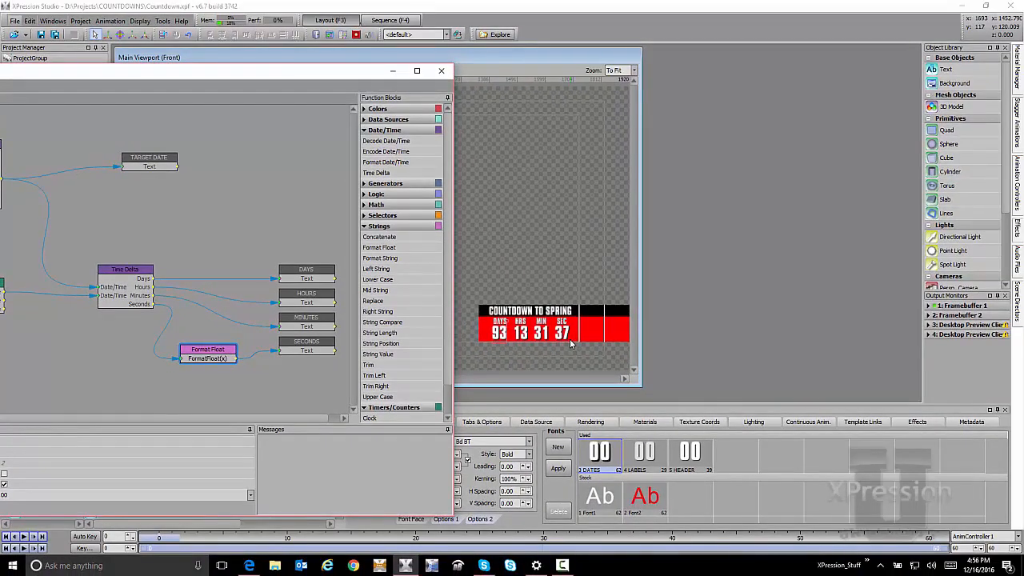
{"action": "left_click", "coordinate": [542, 227]}
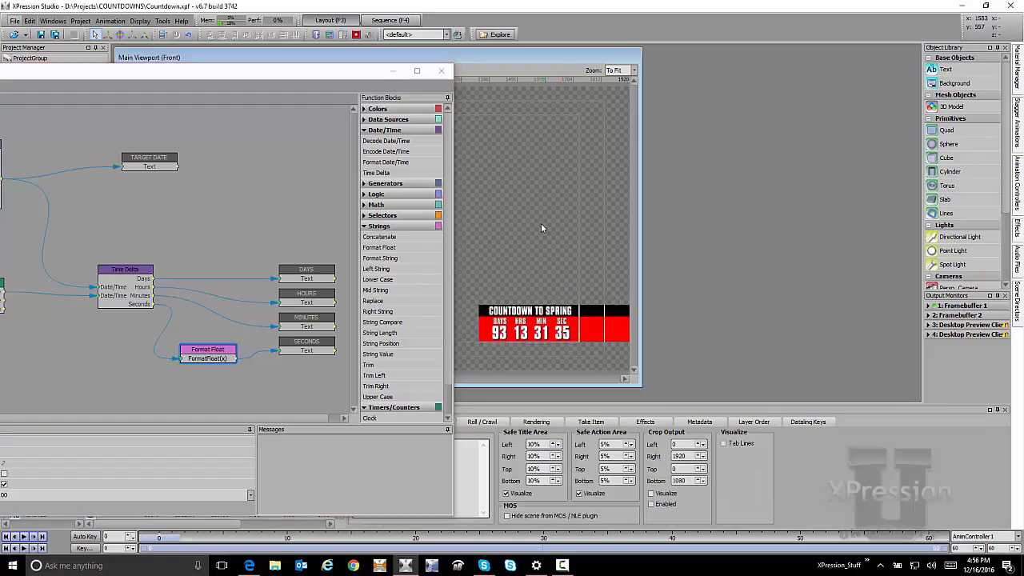